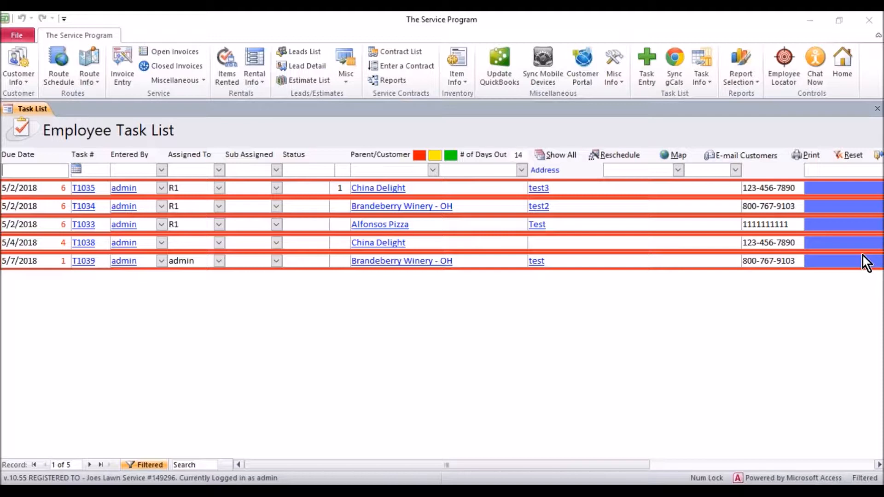
Create a new task and set its customer to Alfonsos Pizza.
left_click(647, 62)
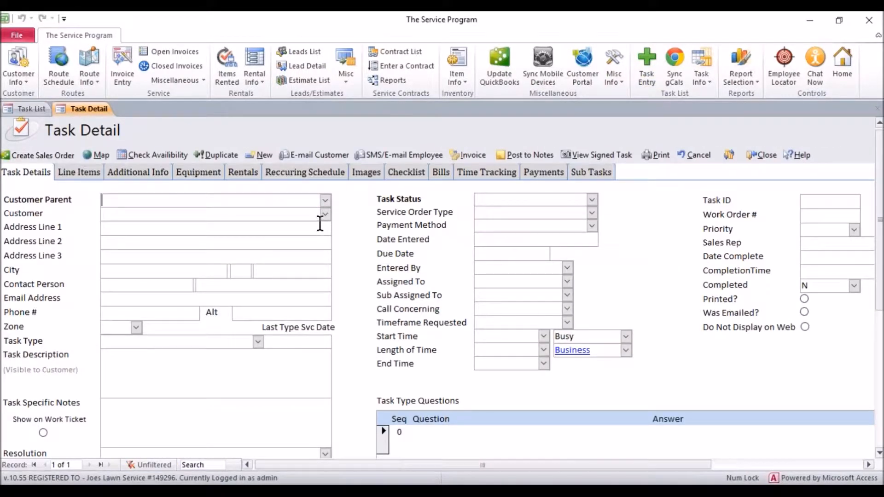
left_click(324, 214)
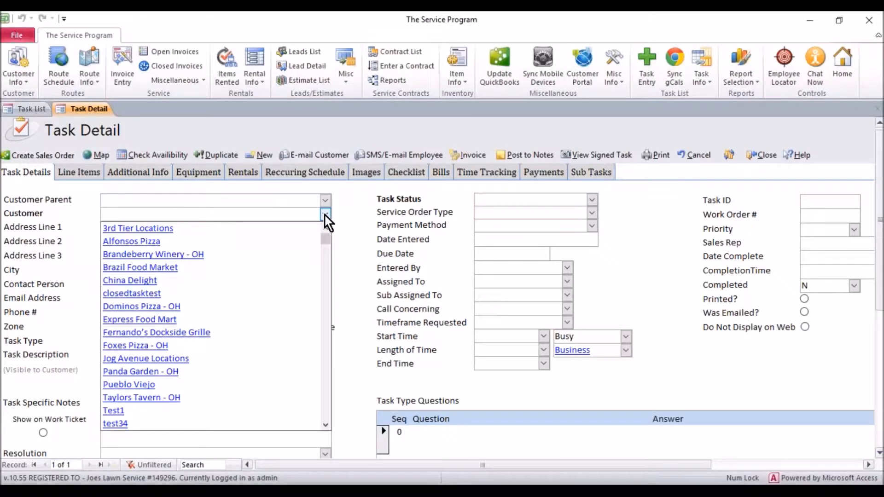
left_click(192, 240)
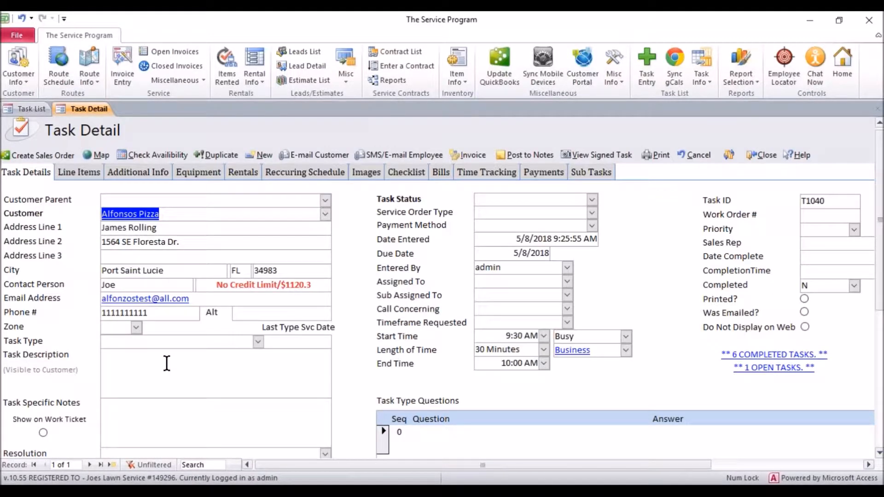
Enter the task description "Spray Back Area" and the task specific notes "Have more notes that you want to relay.".
left_click(167, 364)
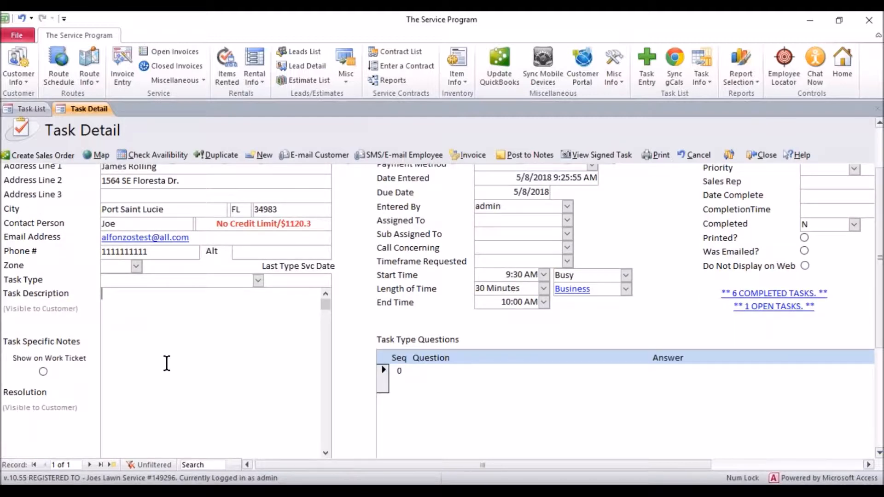
type("Spray Back Area")
key("Tab")
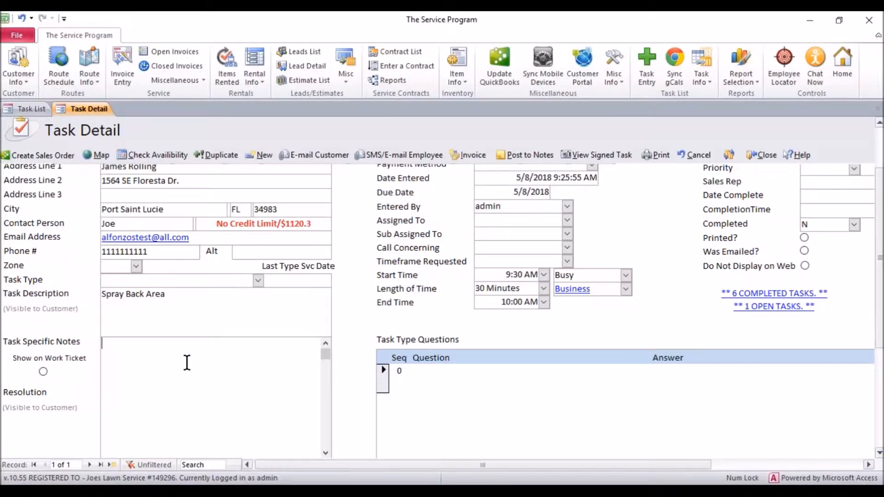
type("Have more notes that you want to relay.")
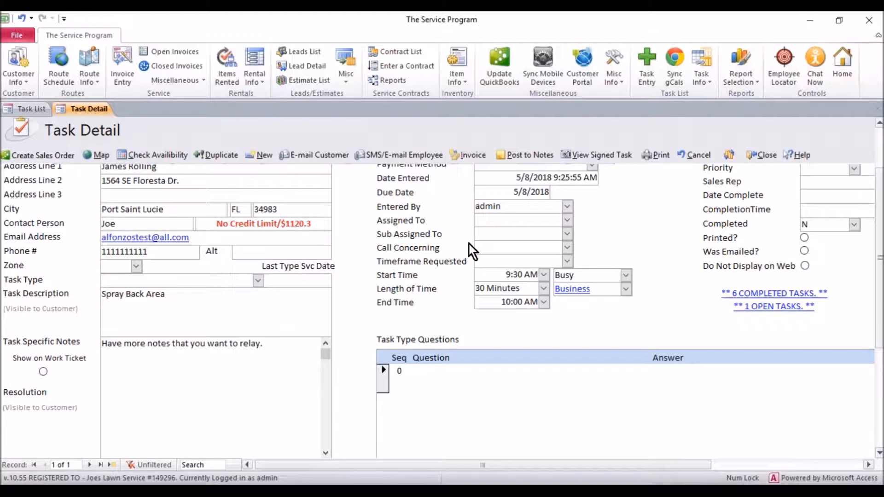
Assign the task to the second available employee, directly after admin, and set the due date to 5/8/2018.
left_click_drag(880, 266, 880, 235)
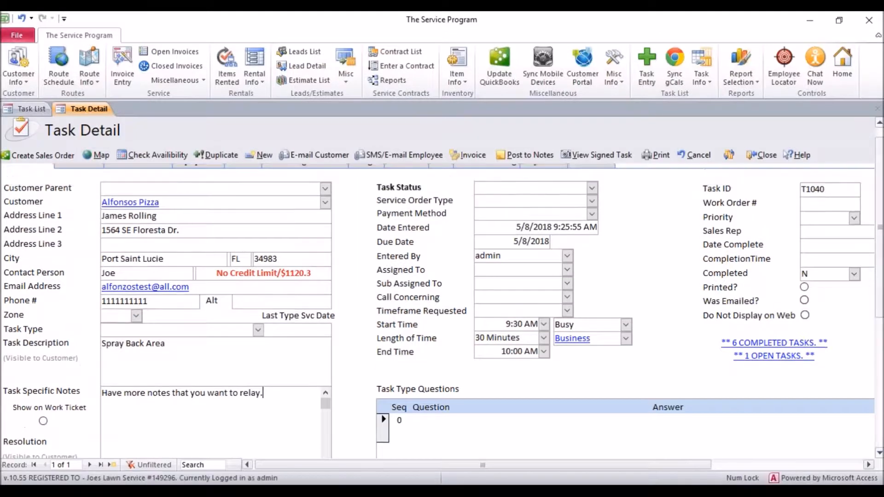
left_click(513, 270)
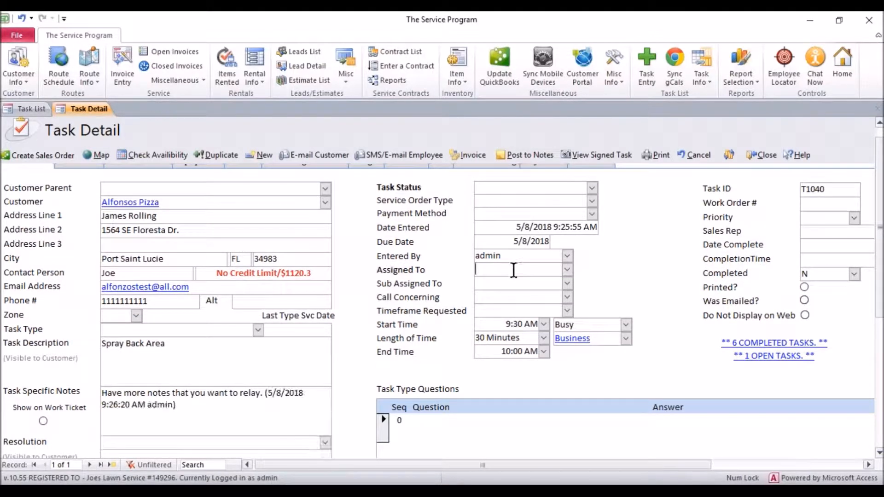
left_click(568, 269)
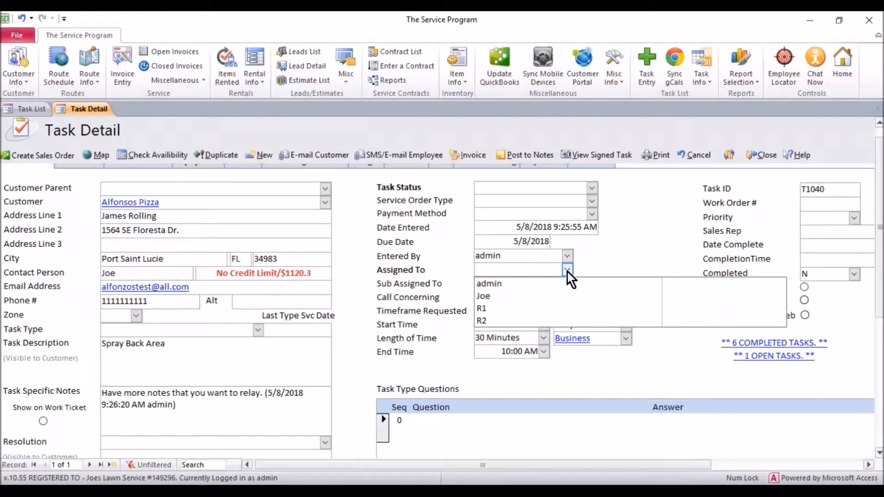
left_click(507, 291)
left_click(515, 238)
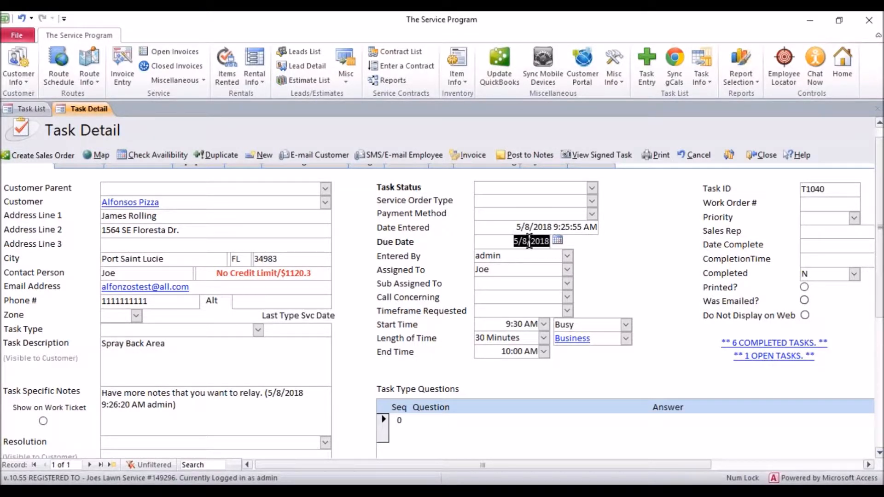
left_click(558, 241)
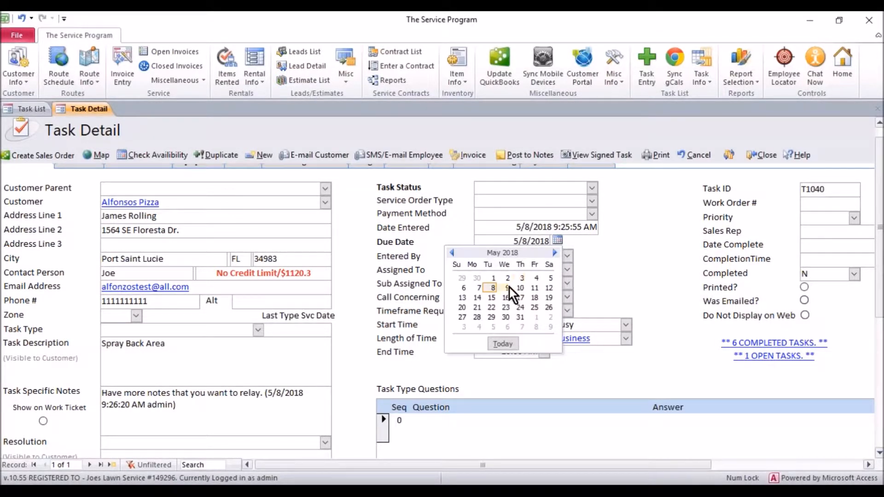
left_click(493, 289)
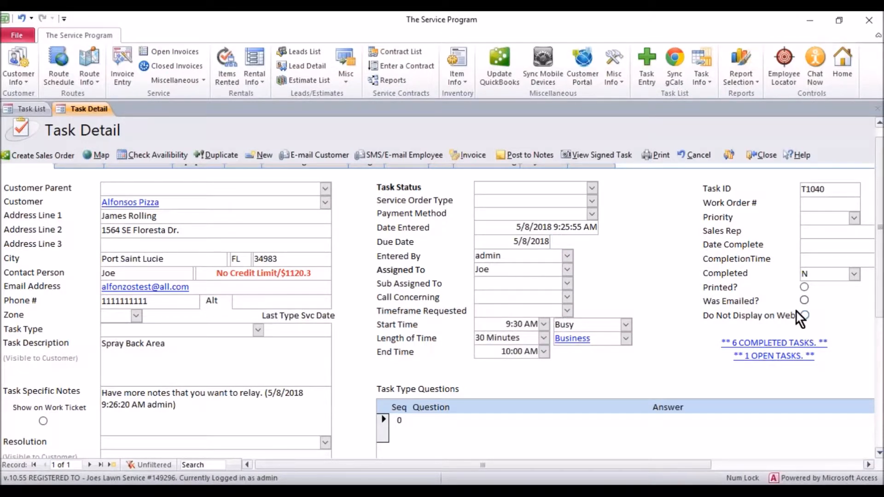
Add a line item to the task with the item parent Service and the item Testing.
scroll(877, 281, "up", 1)
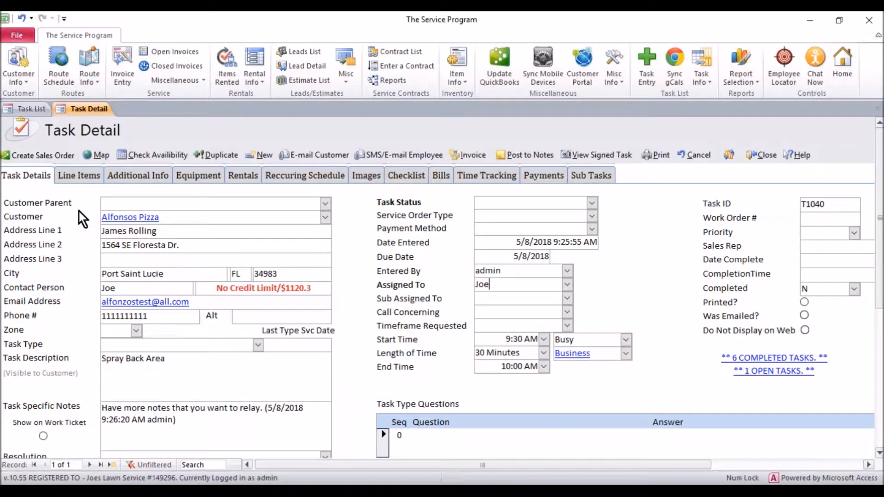
left_click(83, 179)
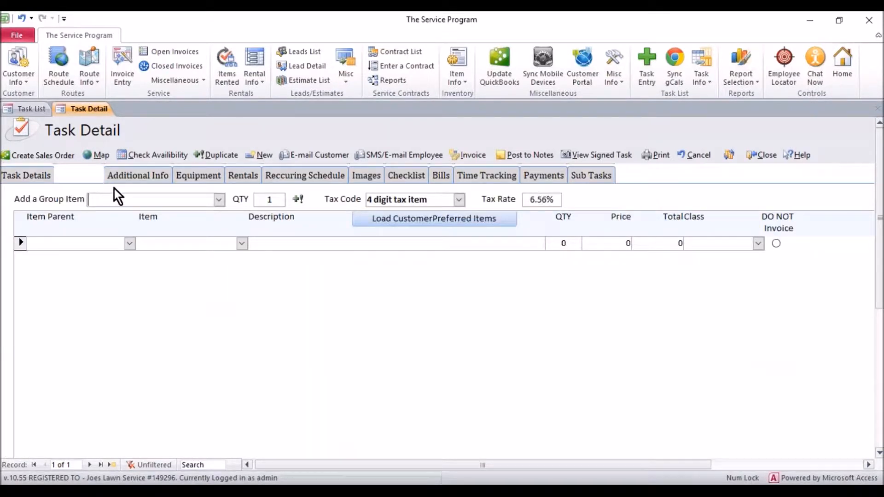
left_click(242, 244)
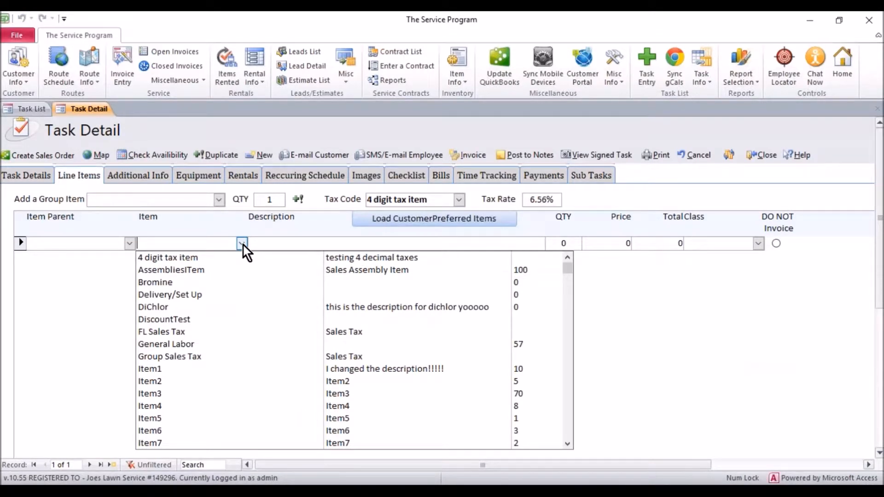
left_click(89, 242)
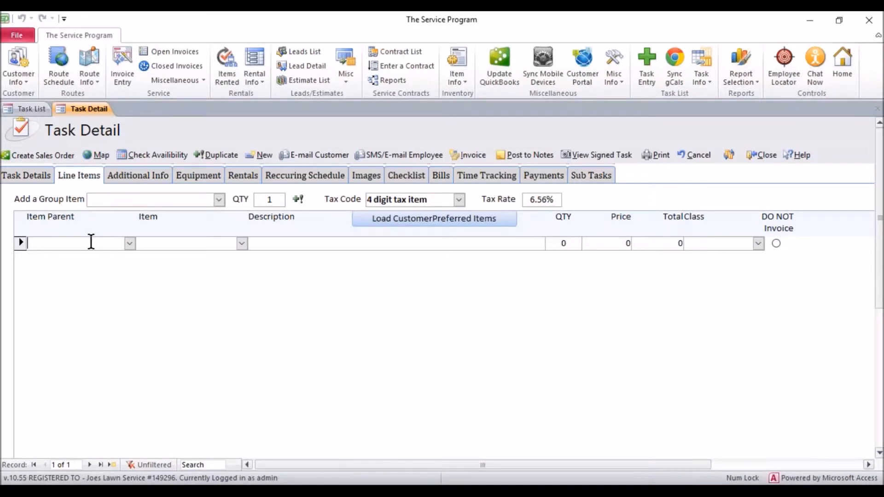
left_click(130, 244)
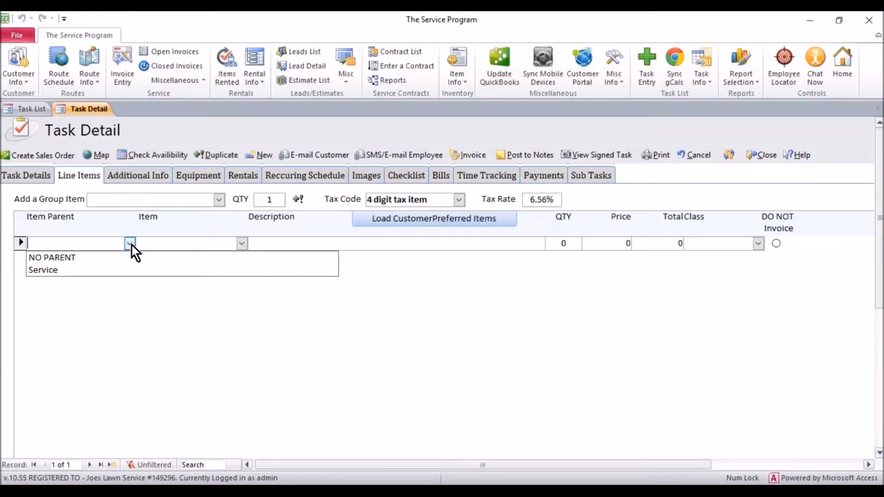
left_click(109, 270)
left_click(234, 243)
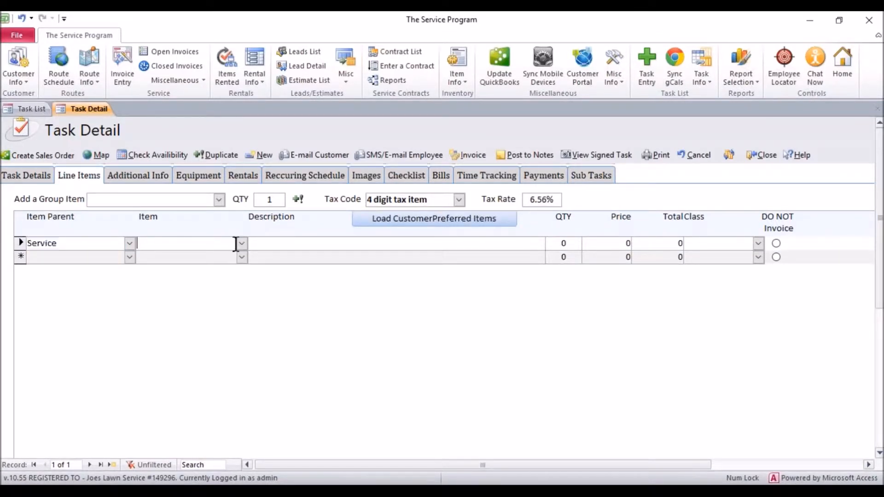
left_click(242, 243)
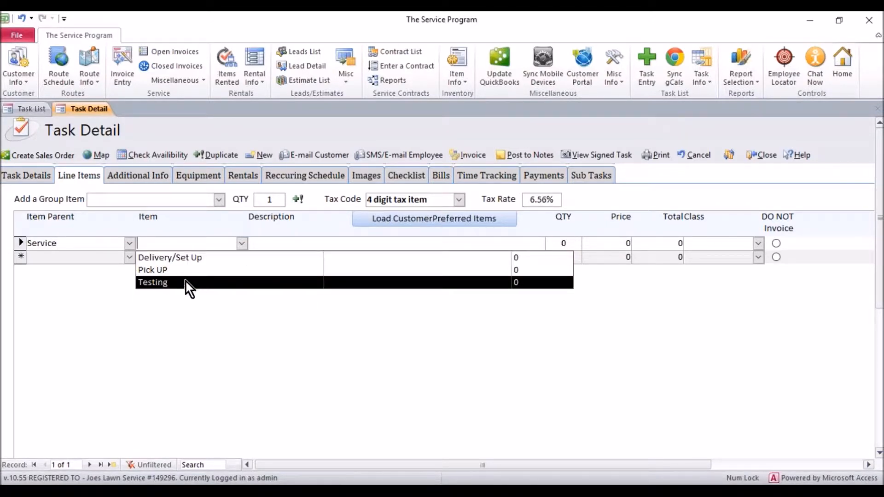
left_click(158, 282)
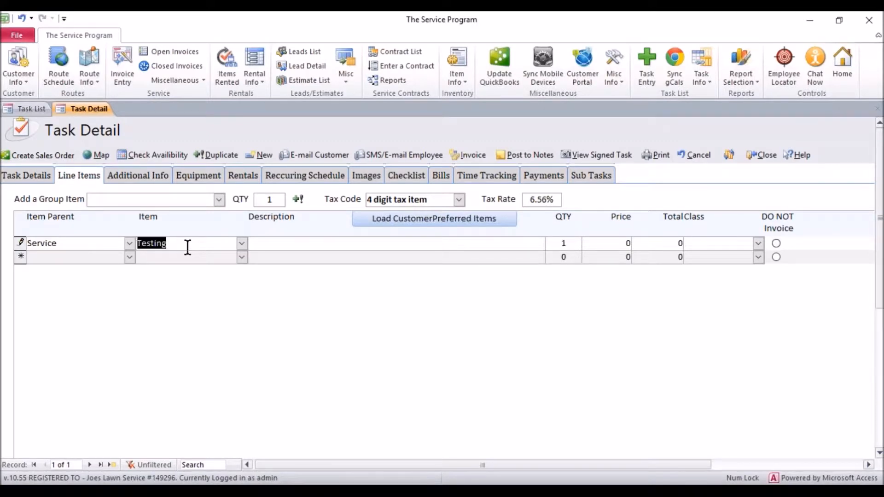
Set the price of the Testing line item to 1.
left_click(567, 245)
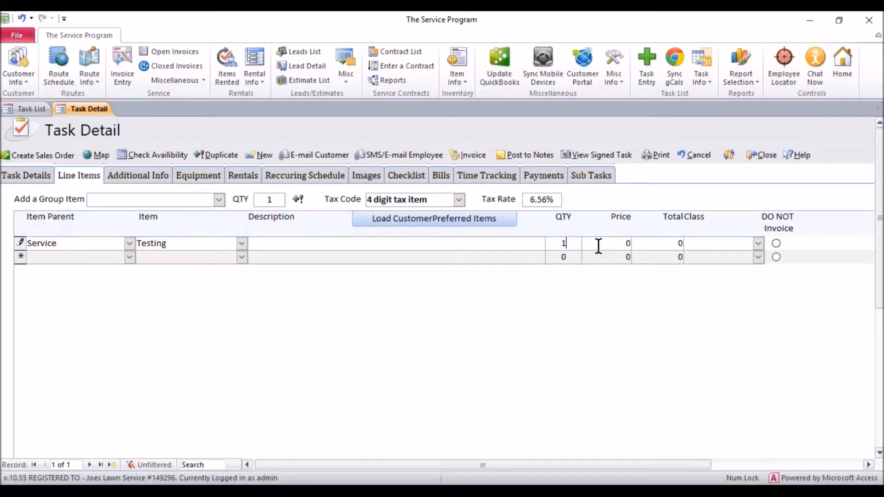
left_click(623, 245)
type("1")
key("Tab")
left_click(516, 256)
left_click(710, 245)
Add Item2 as the task's second line item without choosing an item parent.
left_click(218, 257)
left_click(241, 257)
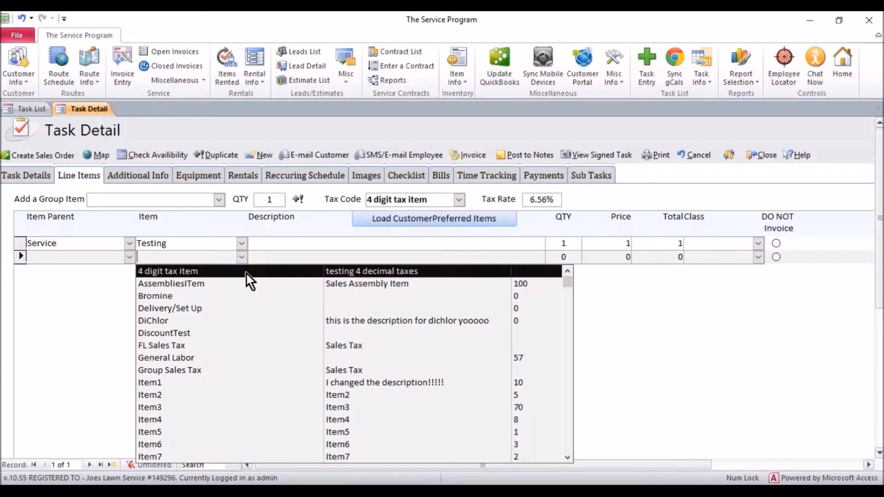
left_click(225, 392)
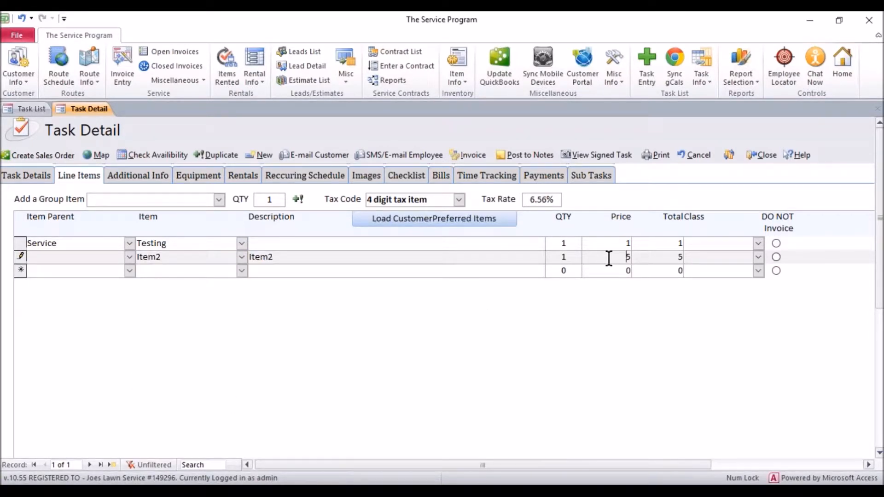
Add Item3 as the third line item with a price of 7.70 and check the line item totals.
left_click(241, 271)
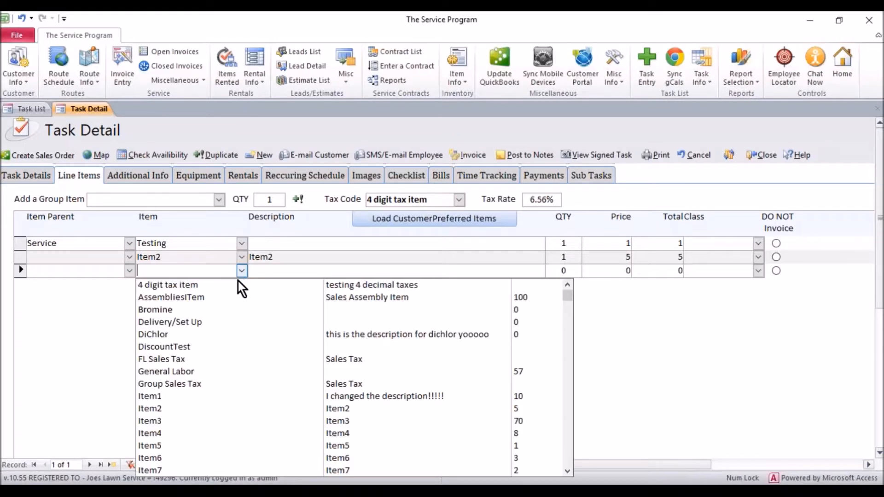
left_click(200, 421)
left_click(627, 272)
double_click(627, 271)
type("7.70")
left_click(519, 270)
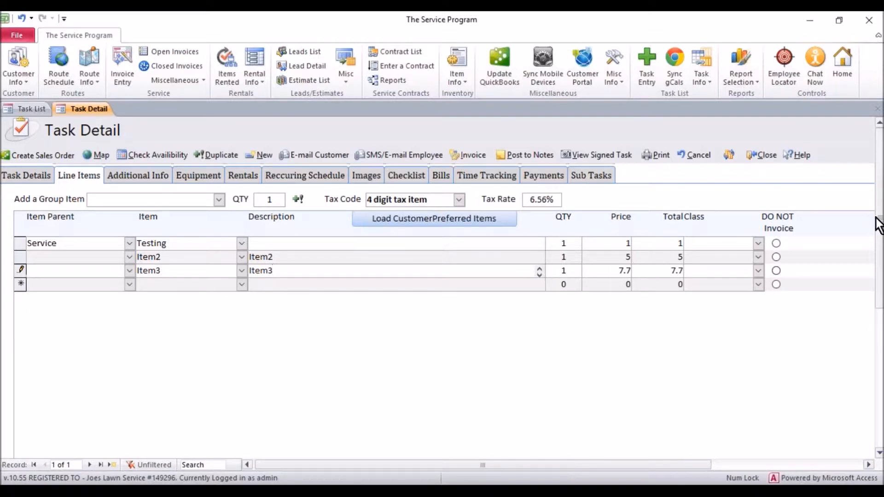
left_click_drag(880, 216, 841, 331)
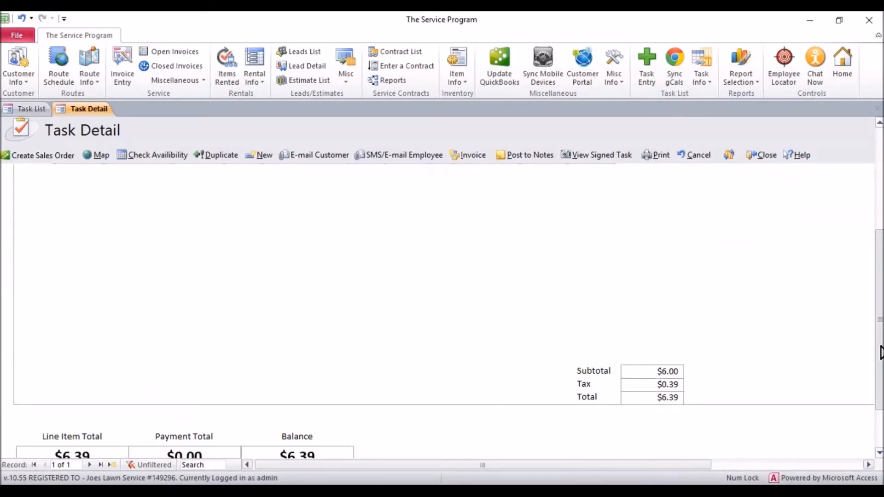
left_click_drag(881, 356, 663, 233)
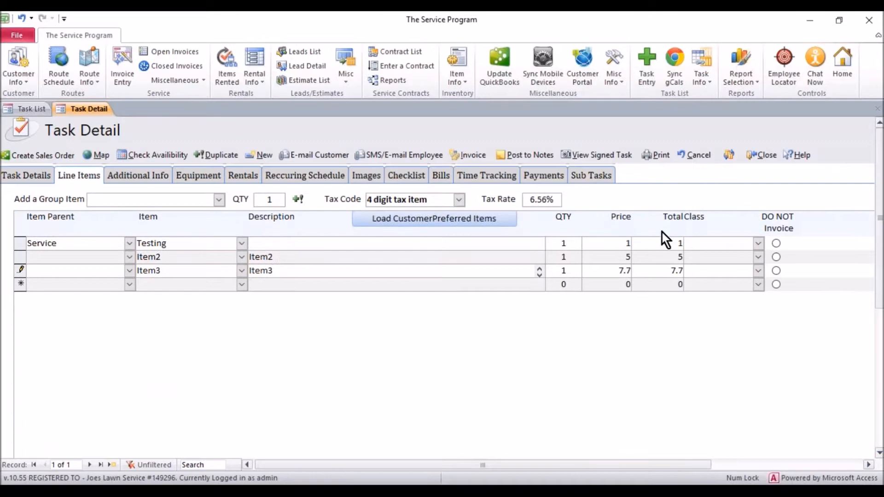
Return to the main task details, check the task's balance, and enter "Test COmplete" as the resolution text.
left_click(38, 175)
left_click(38, 175)
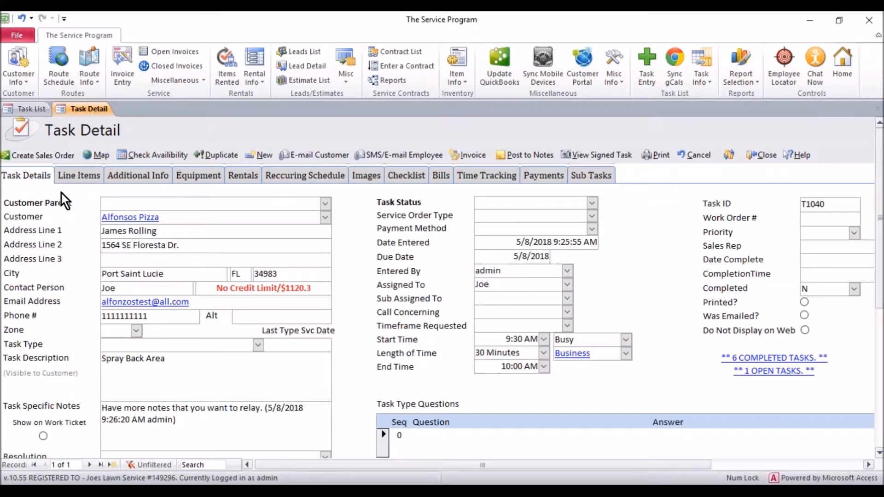
left_click_drag(878, 235, 852, 346)
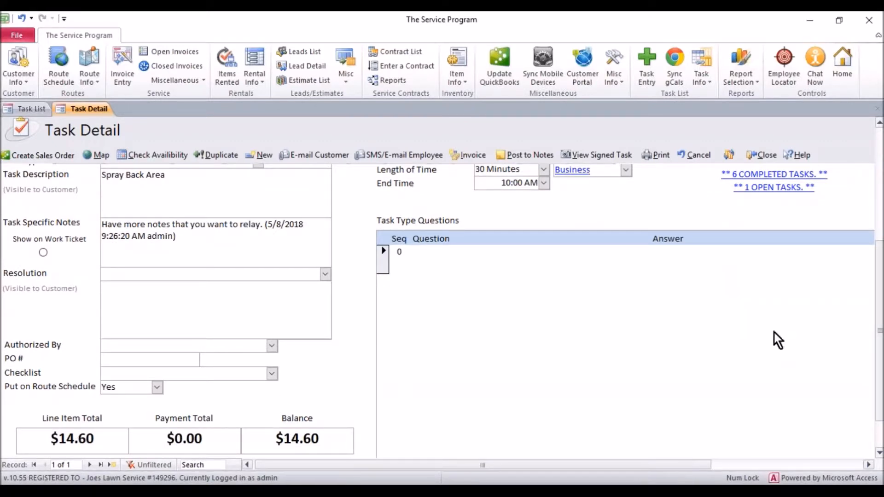
left_click_drag(880, 306, 875, 192)
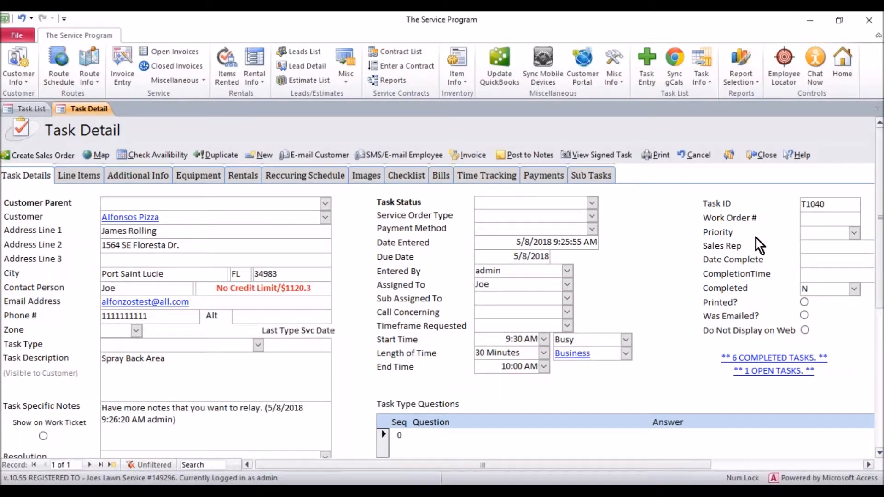
left_click_drag(881, 218, 882, 287)
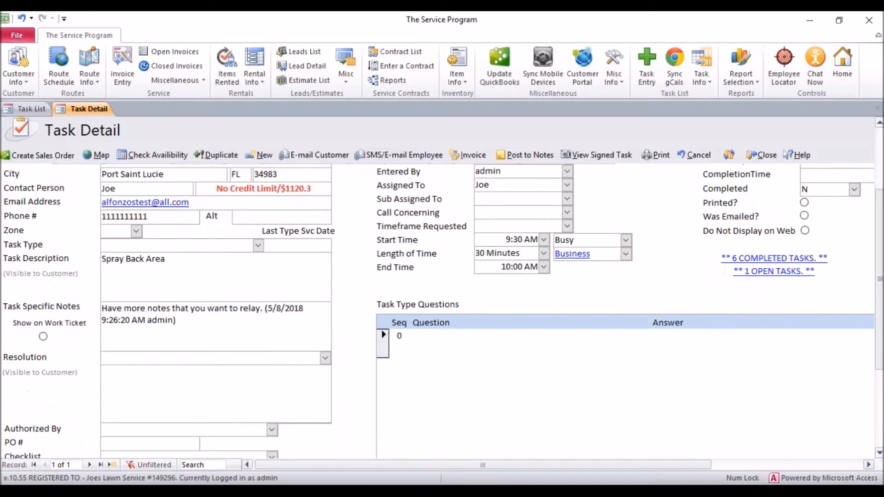
left_click(108, 372)
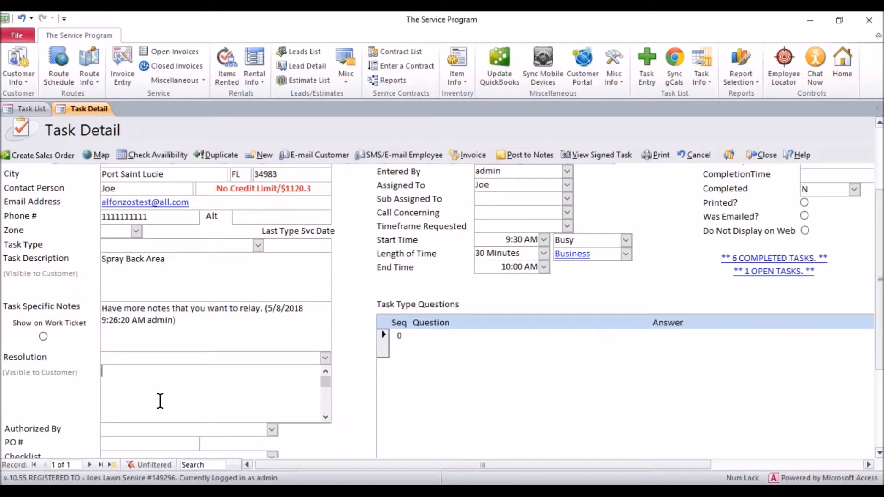
type("Test COmplete")
Create an invoice from the completed task and select the Notes item on its first line.
left_click(463, 159)
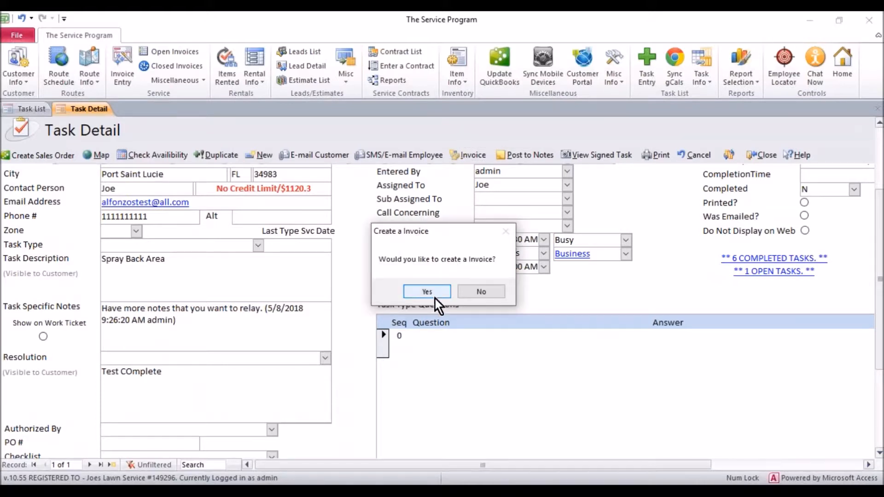
left_click(435, 296)
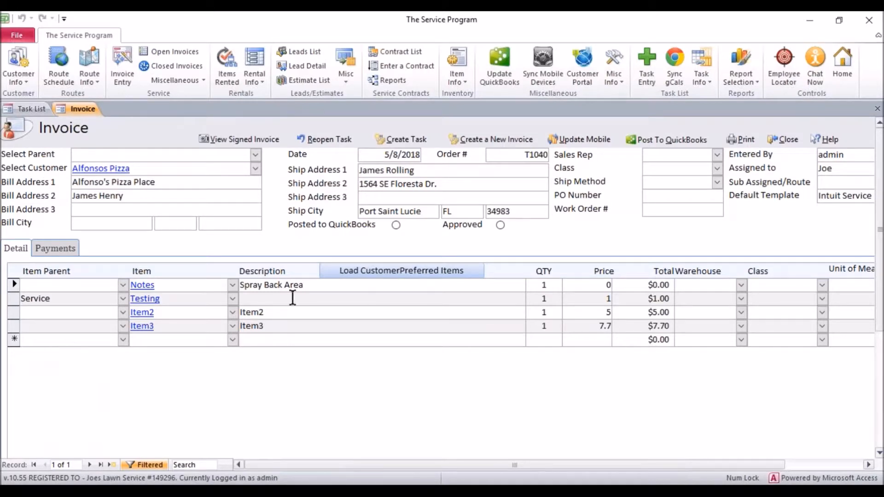
double_click(152, 286)
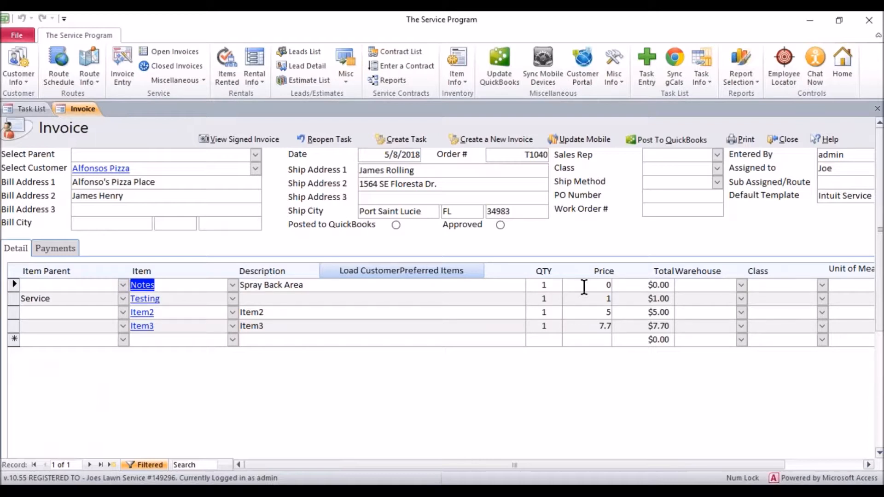
Read through the full description of the Notes line, including its second line, and return to its first line.
left_click(239, 286)
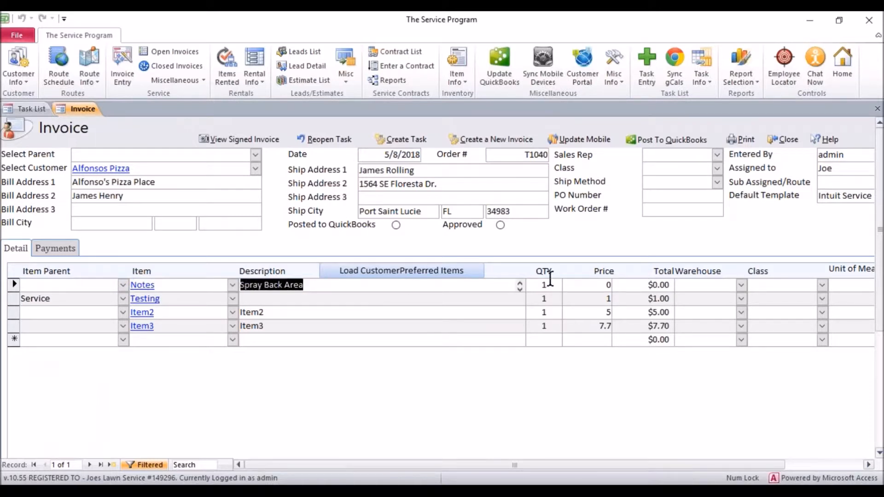
left_click_drag(592, 284, 627, 286)
left_click(456, 289)
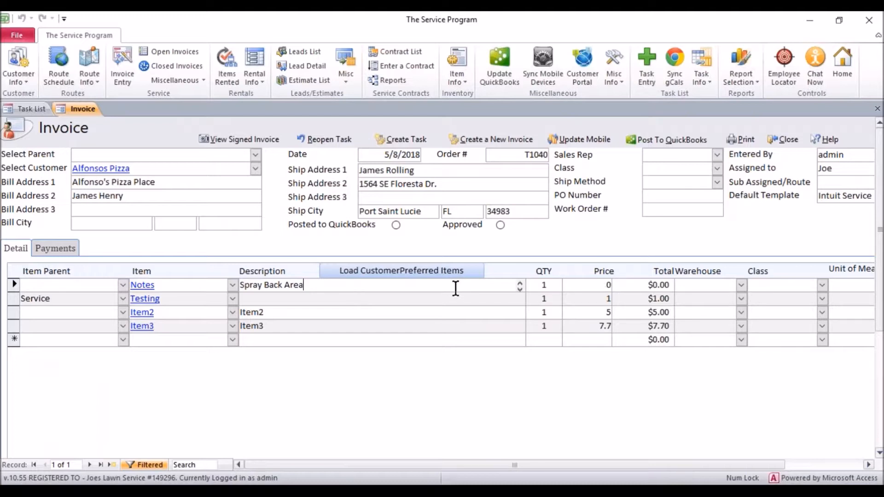
left_click(520, 291)
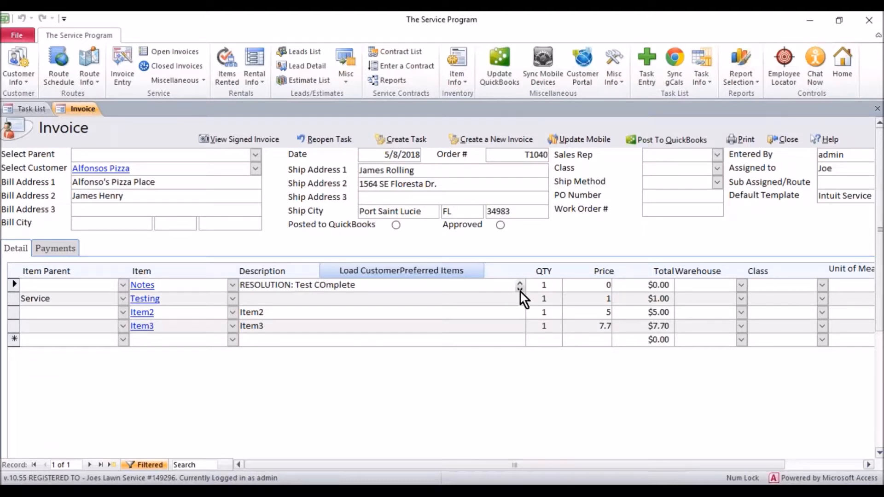
left_click(520, 283)
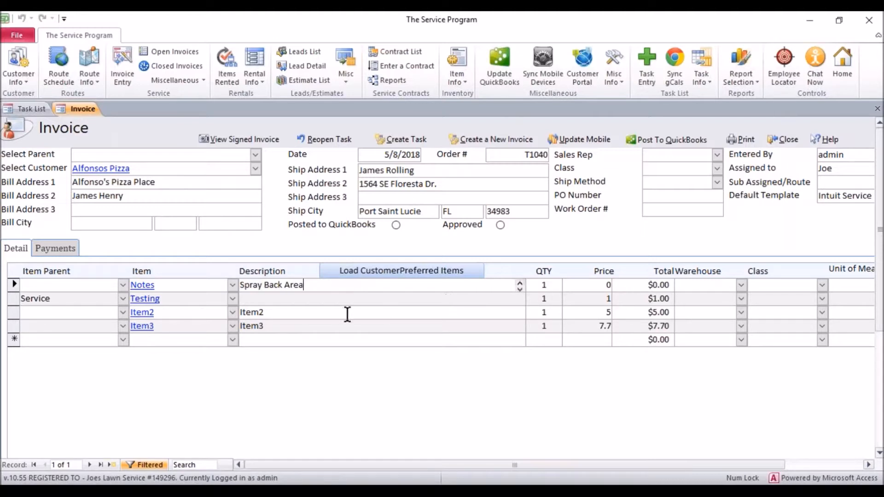
Enter "change something here" as the description of the Testing line item on the invoice.
left_click(273, 299)
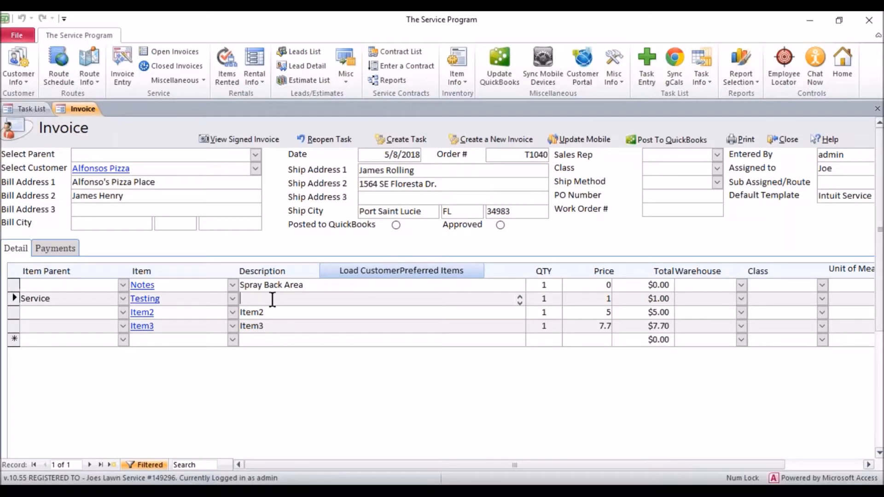
type("change something here")
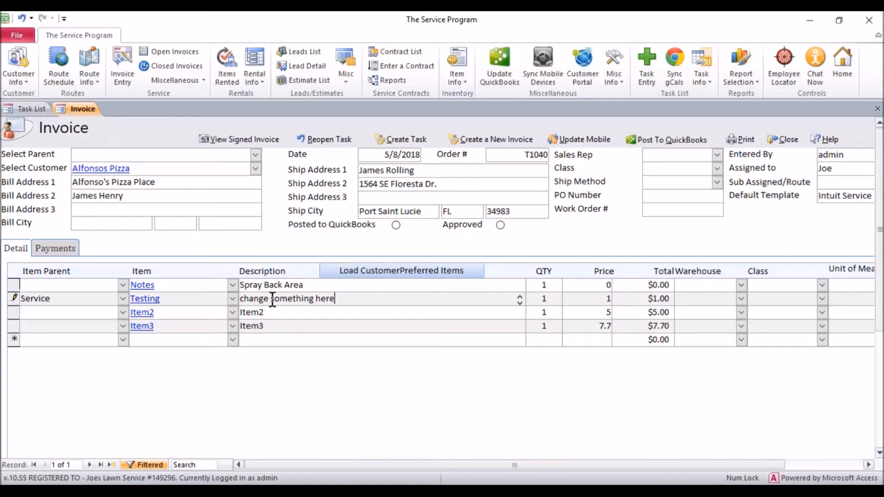
left_click(282, 314)
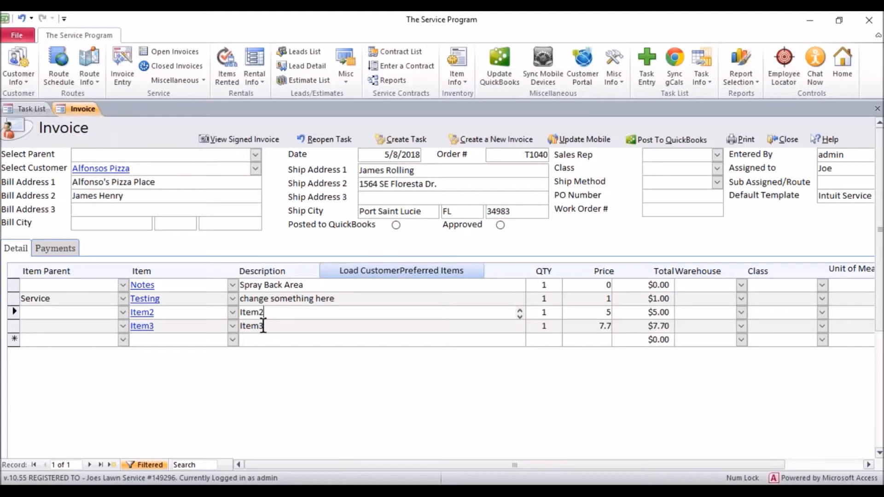
Add DiChlor as a new line item at the end of the invoice with a price of 1.00.
left_click(225, 340)
left_click(232, 340)
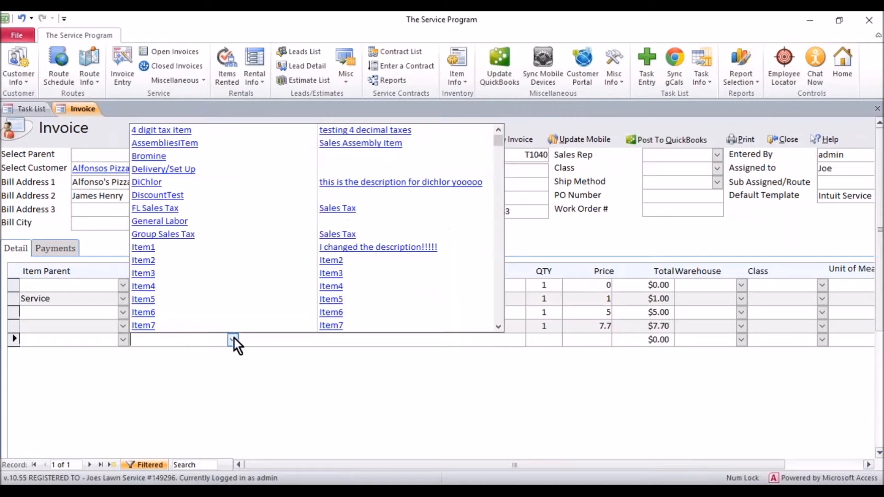
left_click(200, 186)
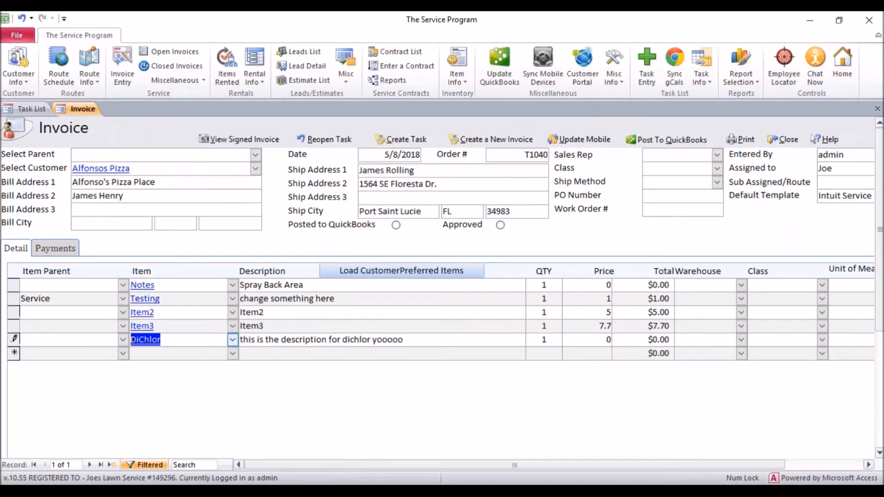
left_click(563, 339)
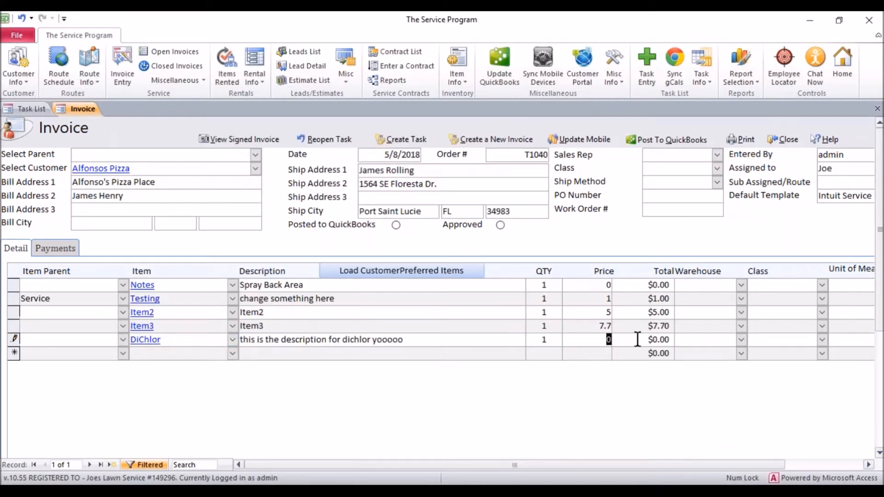
type("1.00")
left_click(415, 314)
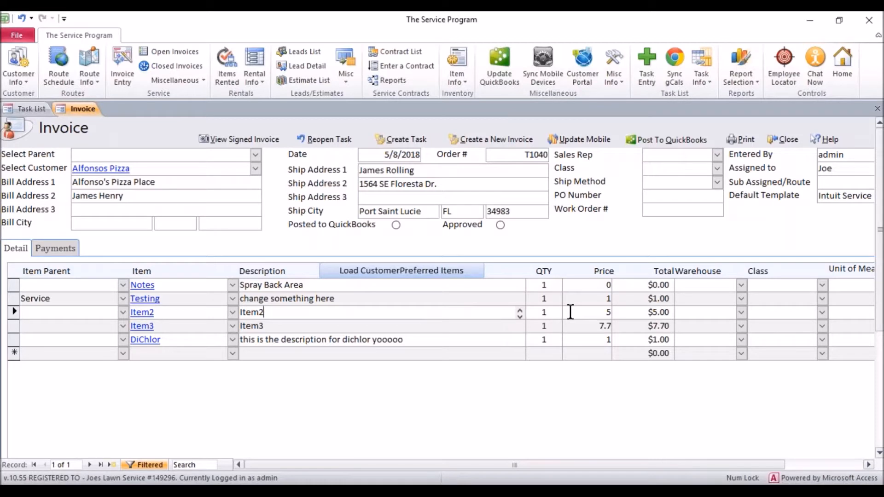
Post the invoice to QuickBooks and confirm the posting.
left_click(672, 141)
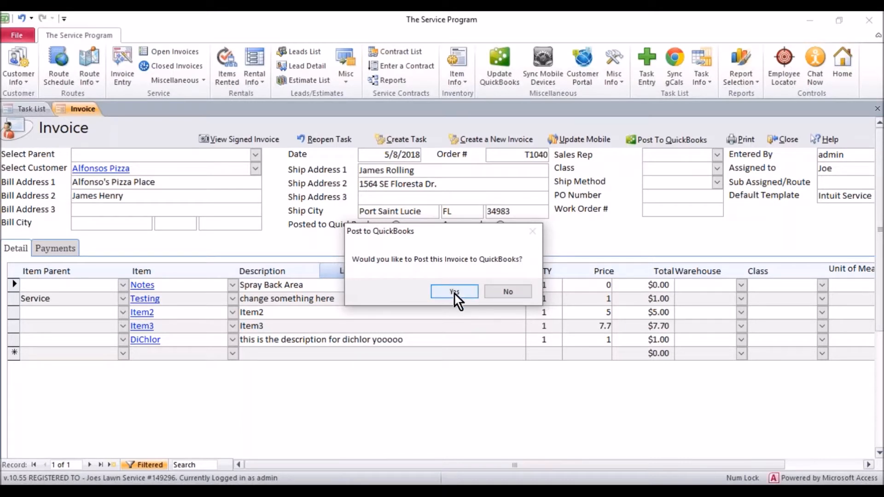
left_click(454, 292)
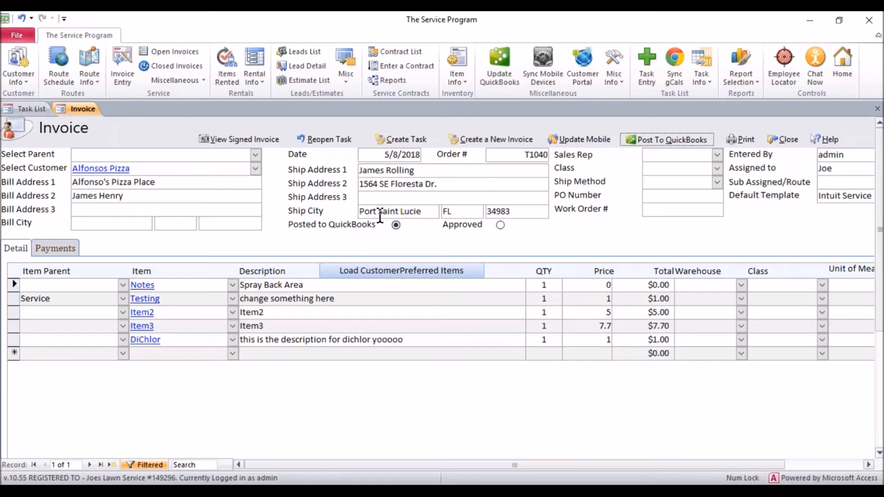
Switch to QuickBooks, open the 05/08/2018 invoice of customer Alfonsos Pizza, check its line items and totals, and close it.
left_click(652, 491)
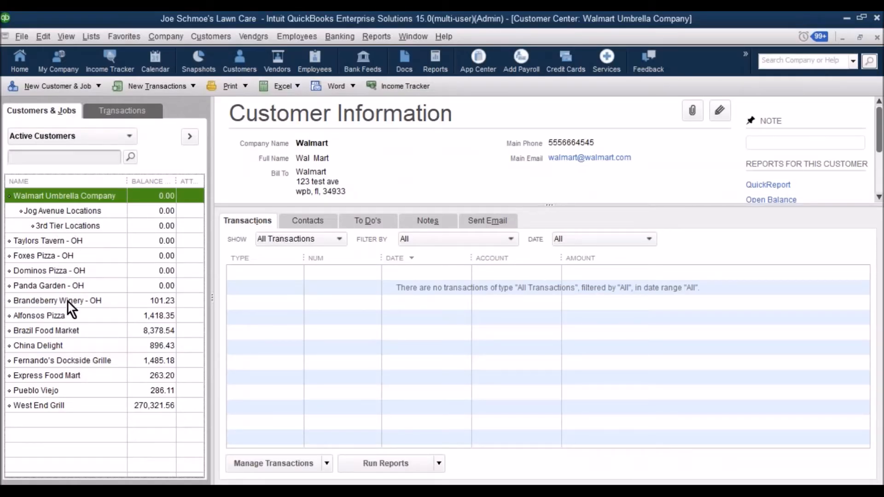
left_click(55, 317)
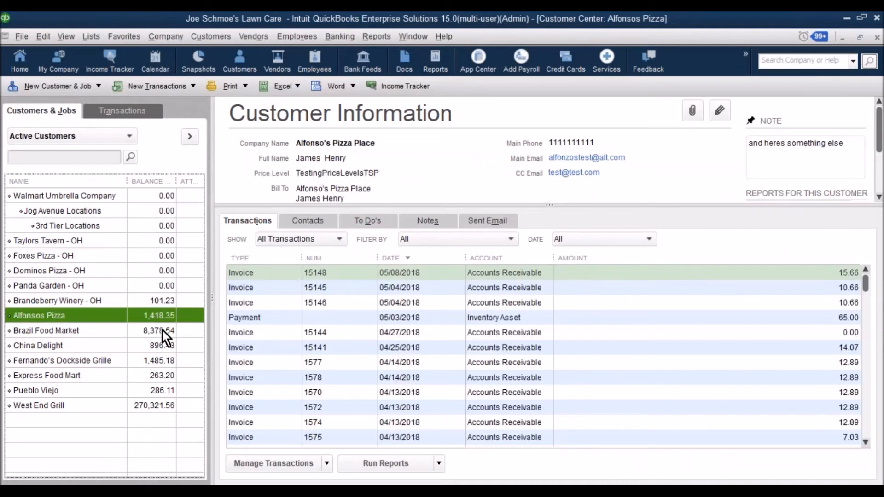
left_click(409, 273)
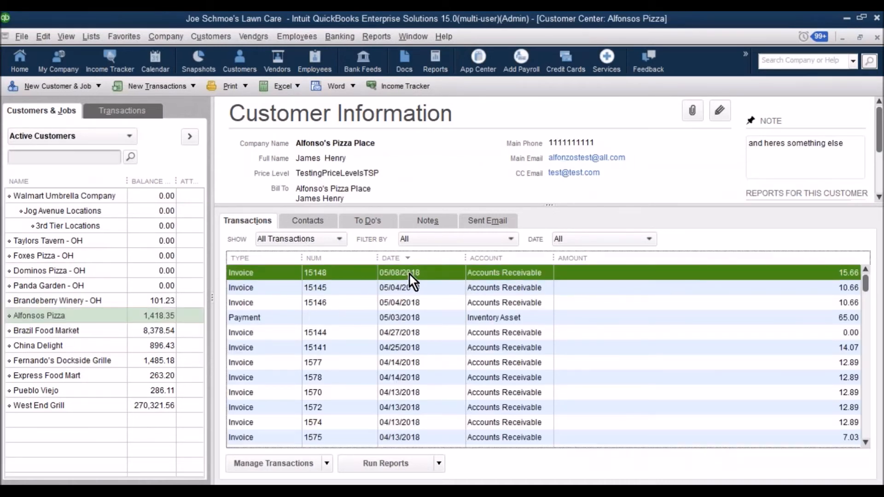
double_click(409, 273)
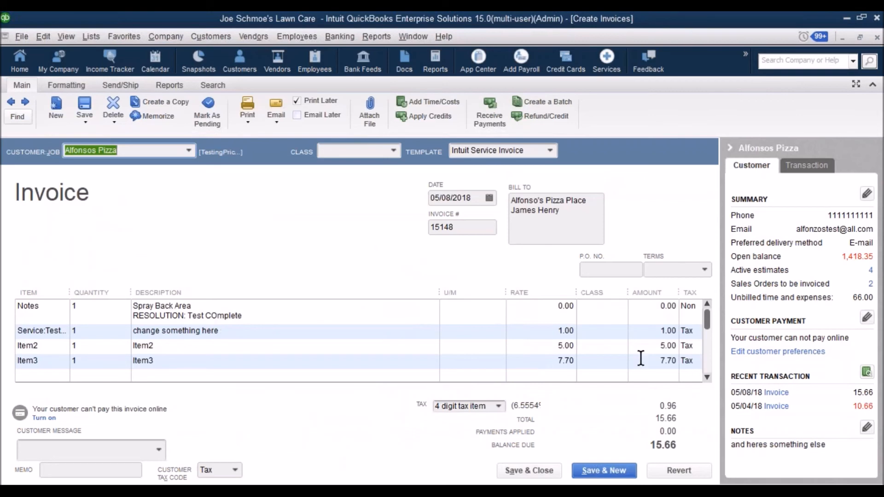
left_click(549, 474)
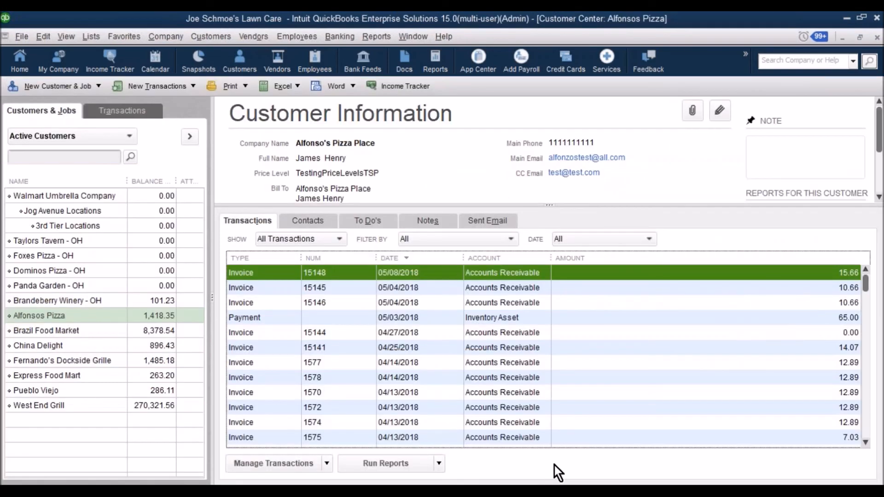